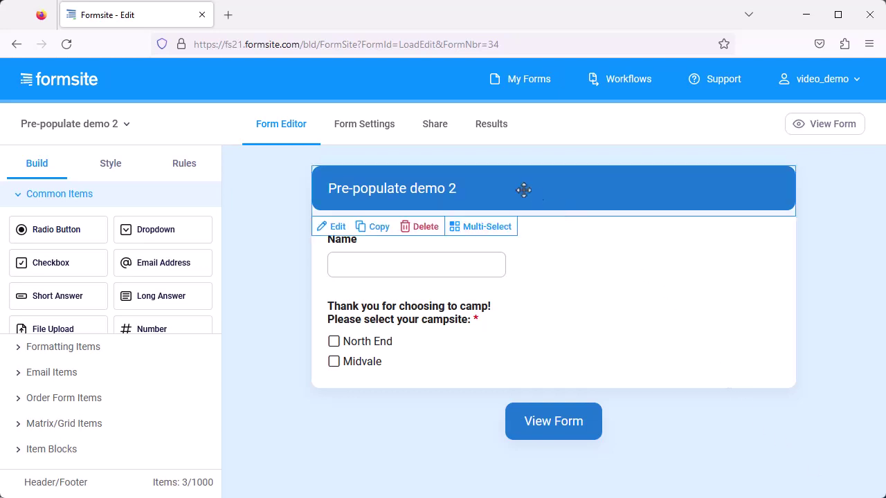
# - Preview Pre-populate demo 2 through its pre-populate link (id9=YourValue2, id2=1) from the Share links
pyautogui.click(442, 138)
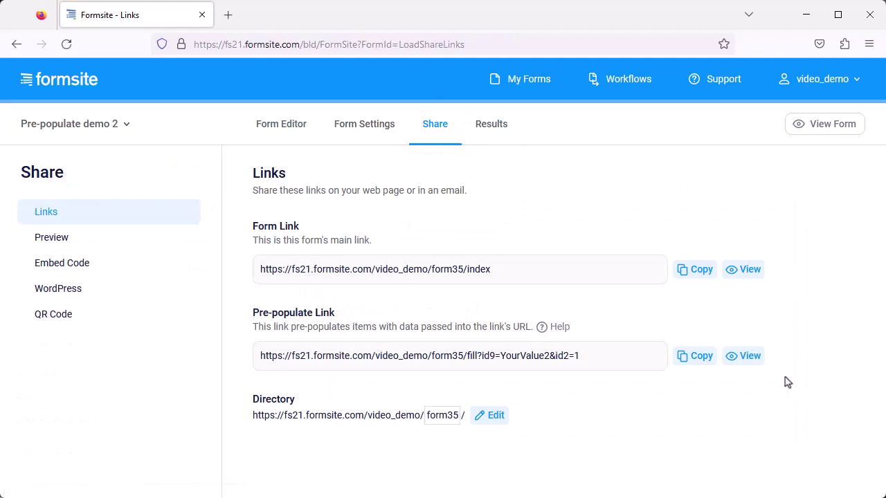
pyautogui.click(749, 358)
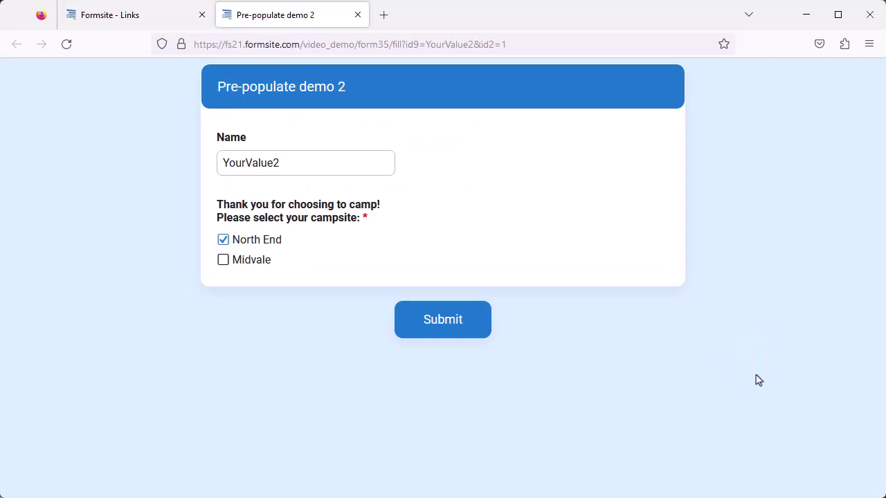
pyautogui.click(358, 15)
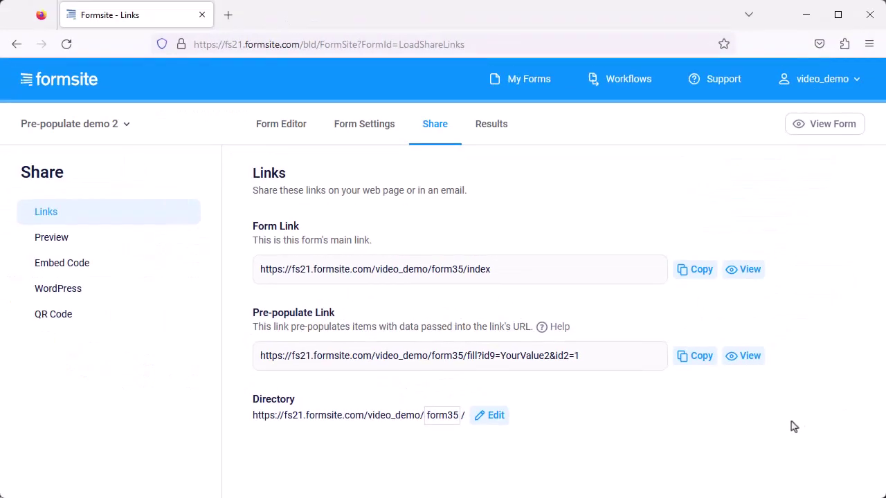
# - Check the Name field's advanced settings to confirm its item ID is 9, without changing anything
pyautogui.click(266, 125)
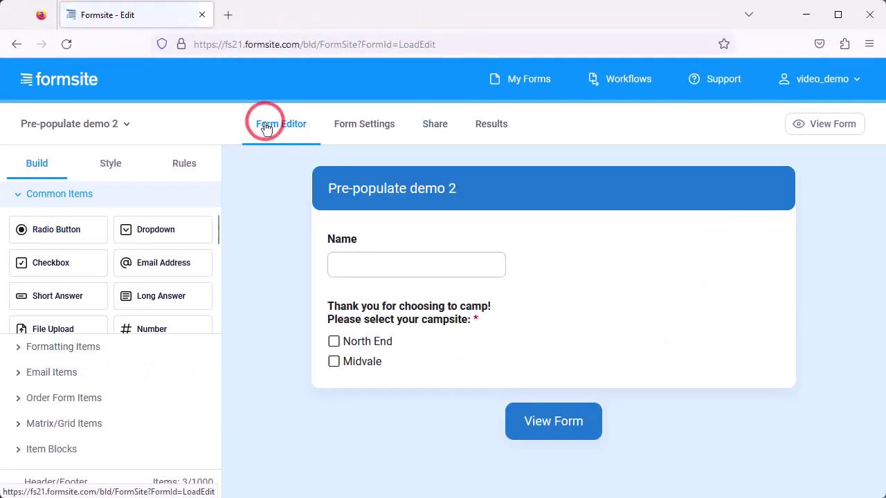
pyautogui.click(344, 291)
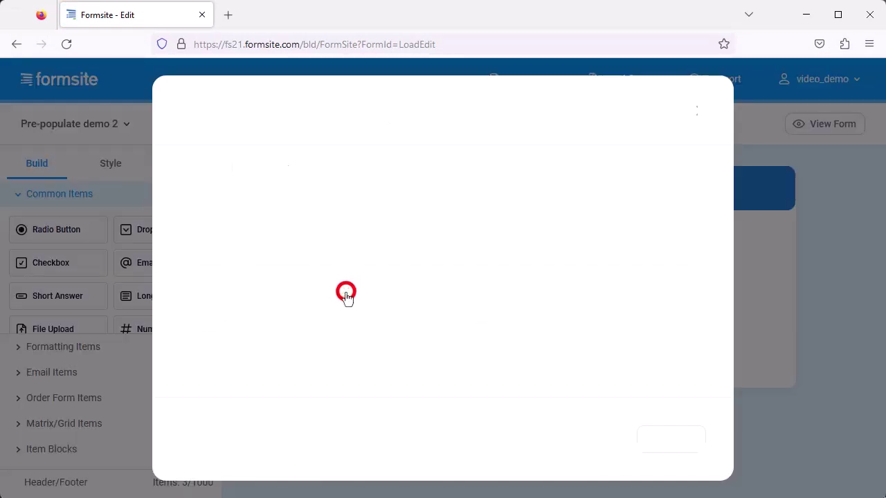
pyautogui.click(250, 326)
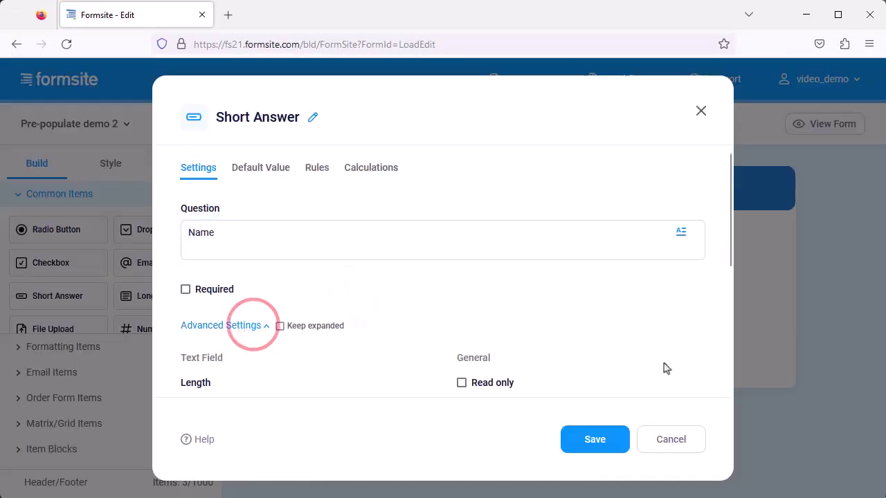
pyautogui.scroll(-3, 664, 368)
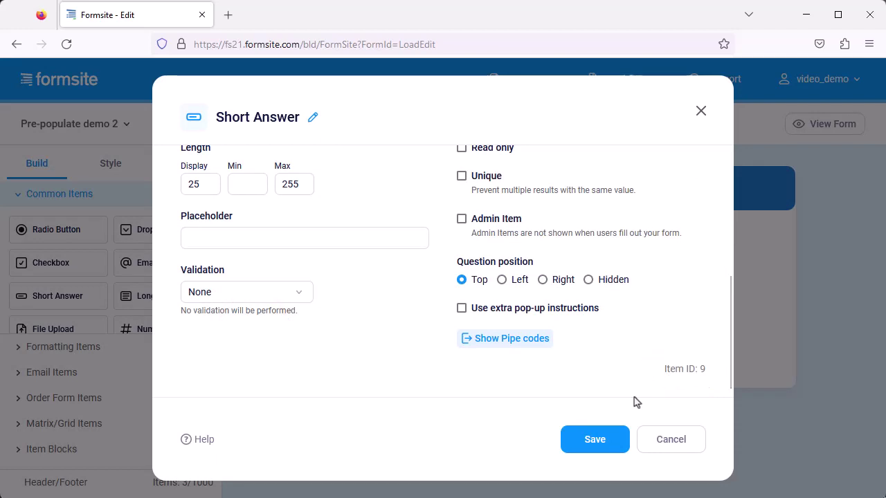
pyautogui.click(669, 440)
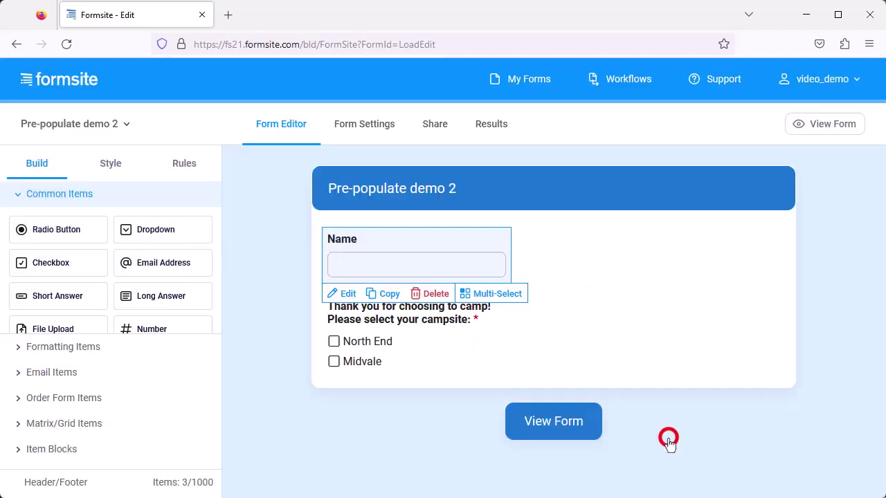
# - Preview the pre-populate link again, showing Name filled with YourValue2 and North End checked
pyautogui.click(434, 129)
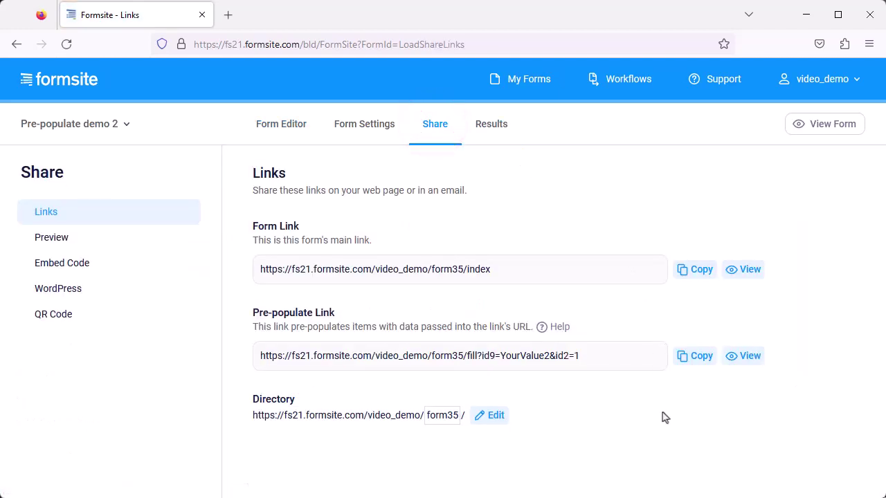
pyautogui.click(738, 359)
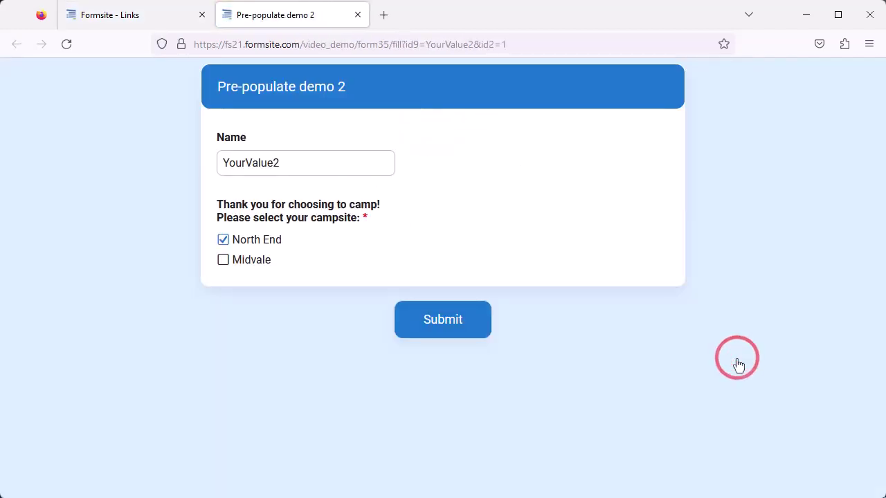
pyautogui.click(358, 14)
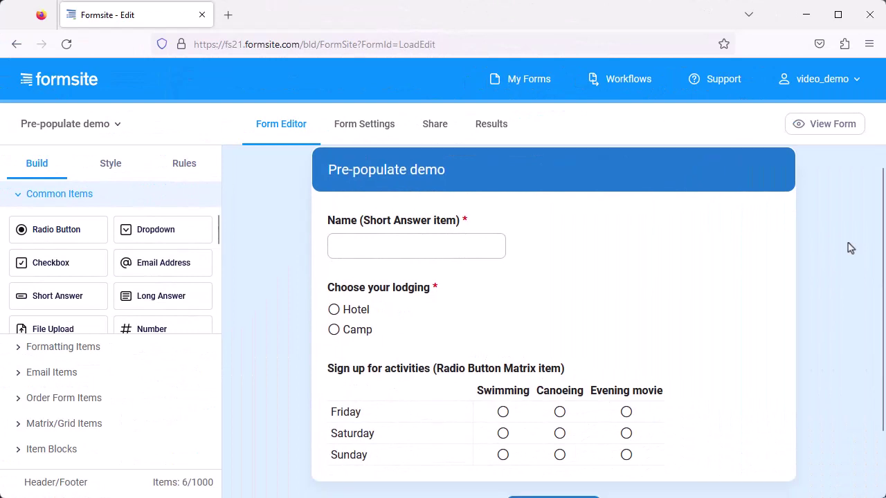
# - Switch to the Pre-populate demo 2 form and show its sharing links
pyautogui.scroll(-2, 850, 248)
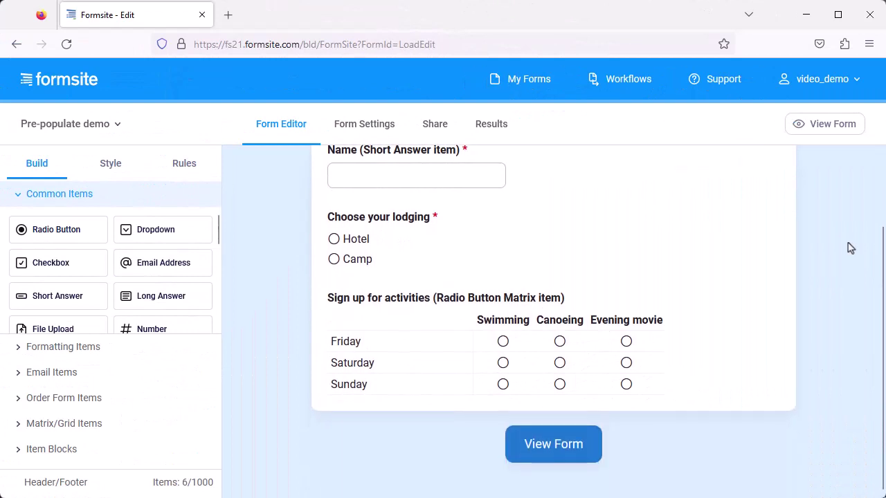
pyautogui.scroll(2, 850, 248)
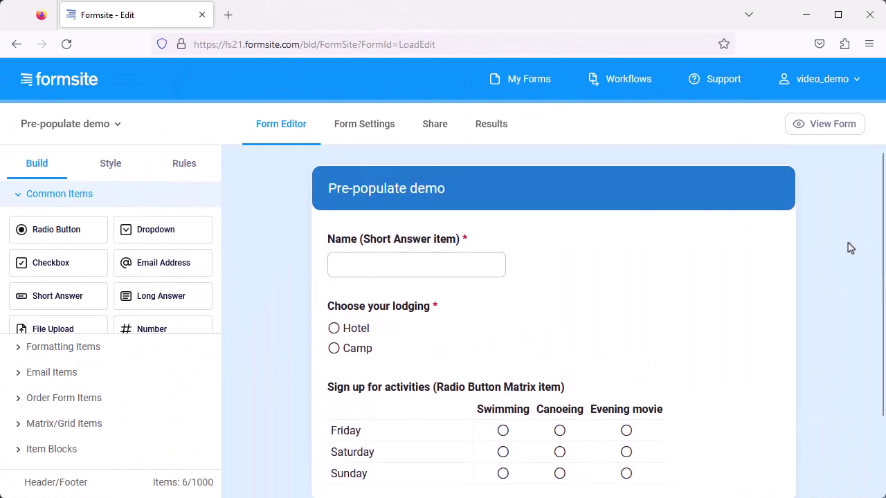
pyautogui.click(102, 121)
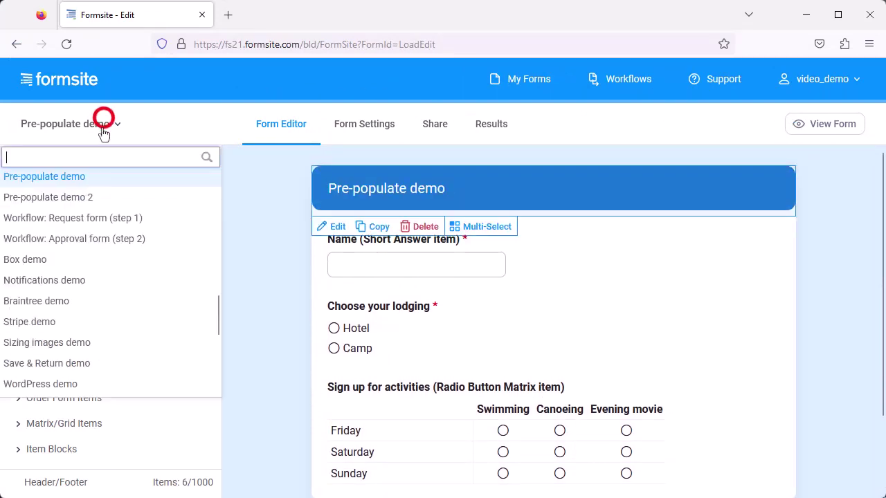
pyautogui.click(89, 198)
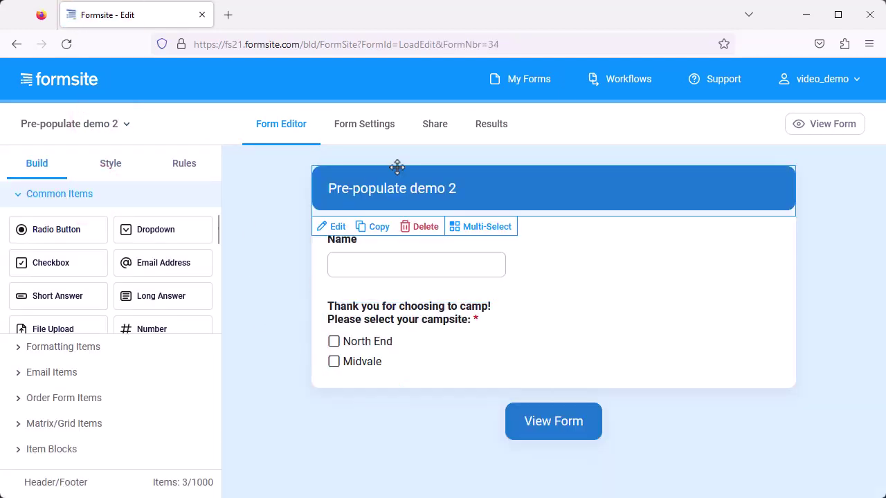
pyautogui.click(442, 134)
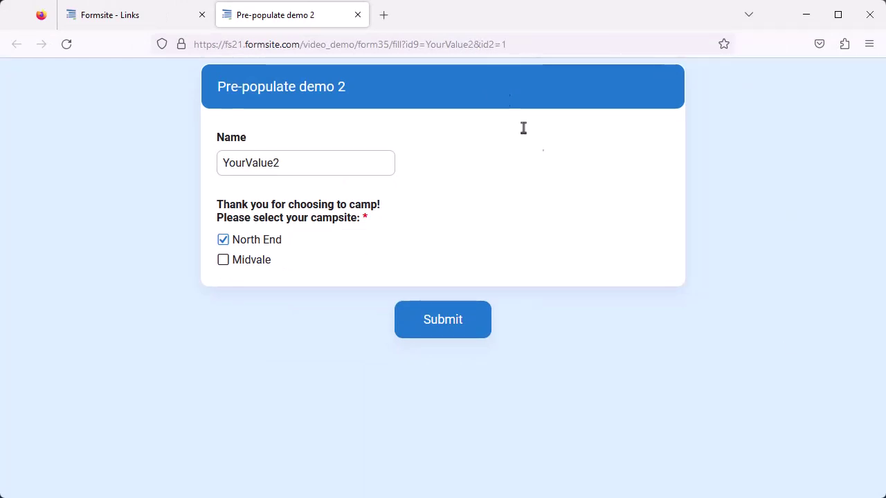
# - Load the preview with &id2=1 removed, so only Name shows YourValue2
pyautogui.click(539, 48)
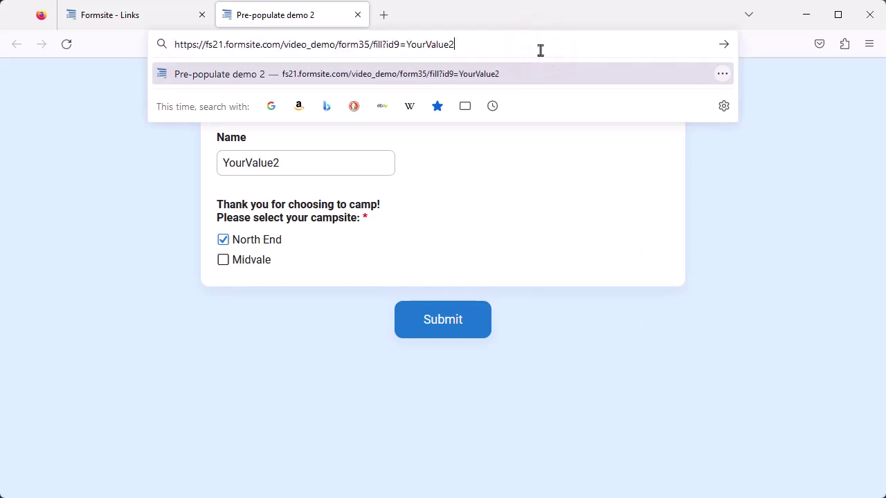
pyautogui.press('Return')
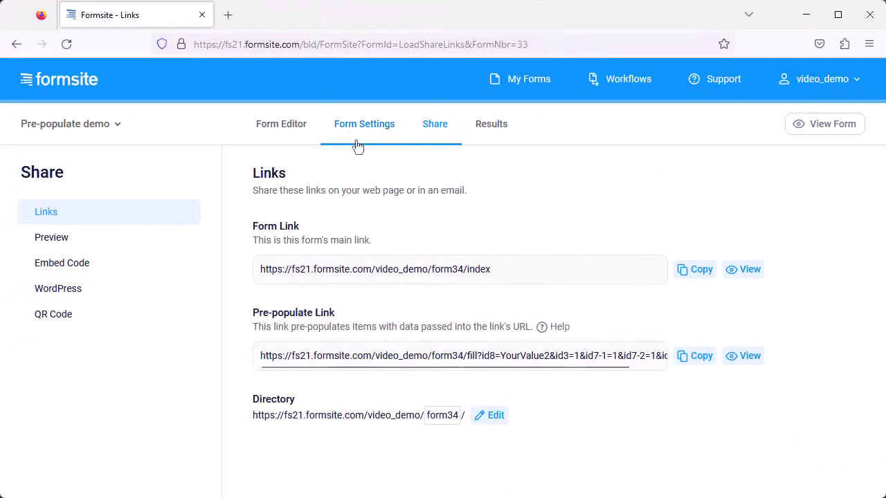
pyautogui.click(356, 126)
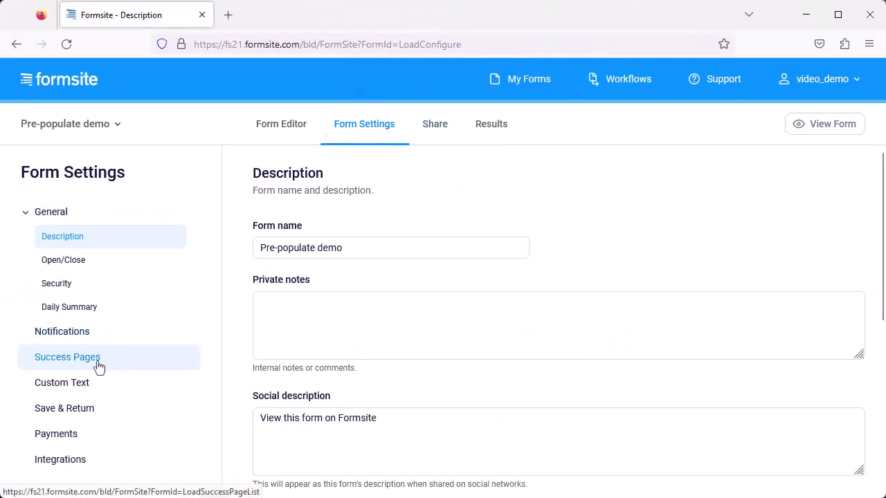
# - Save the 'Redirect to form 2' success page, which redirects with id9=[pipe:8]
pyautogui.click(98, 361)
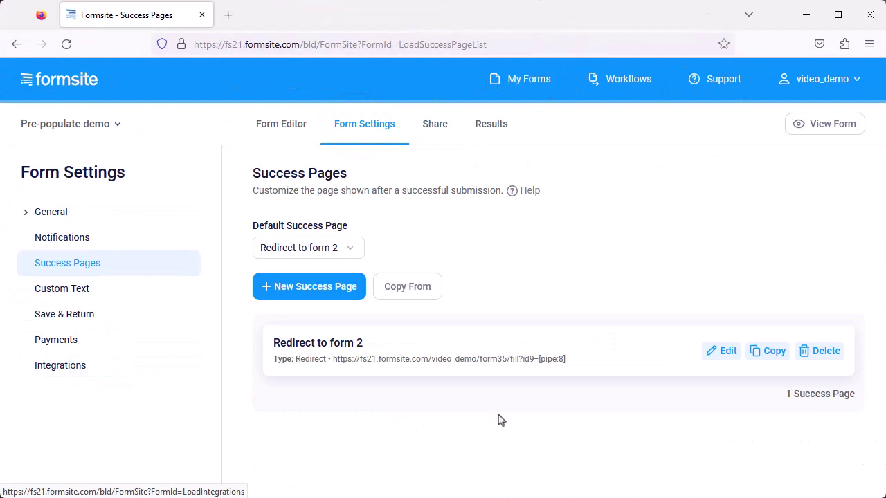
pyautogui.click(722, 357)
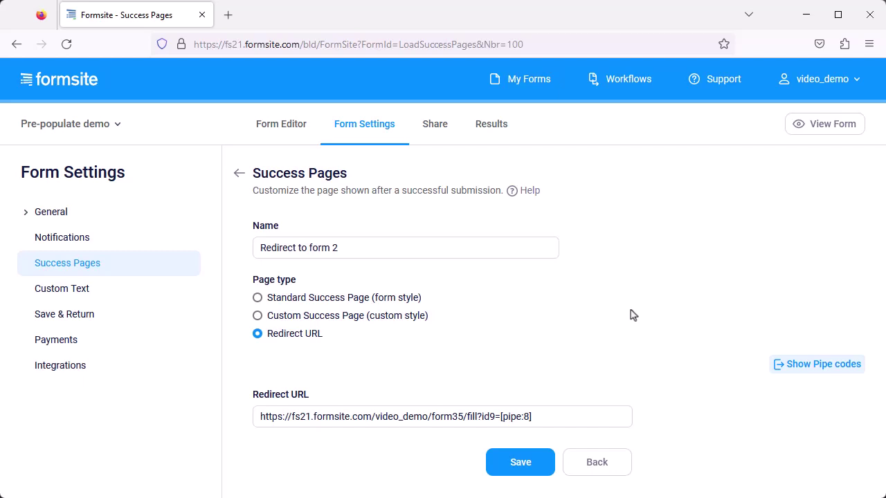
pyautogui.click(504, 460)
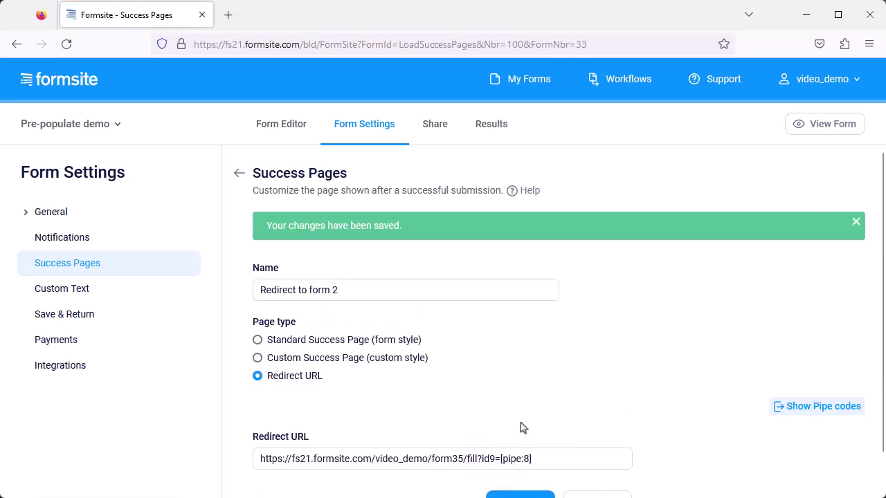
pyautogui.click(433, 135)
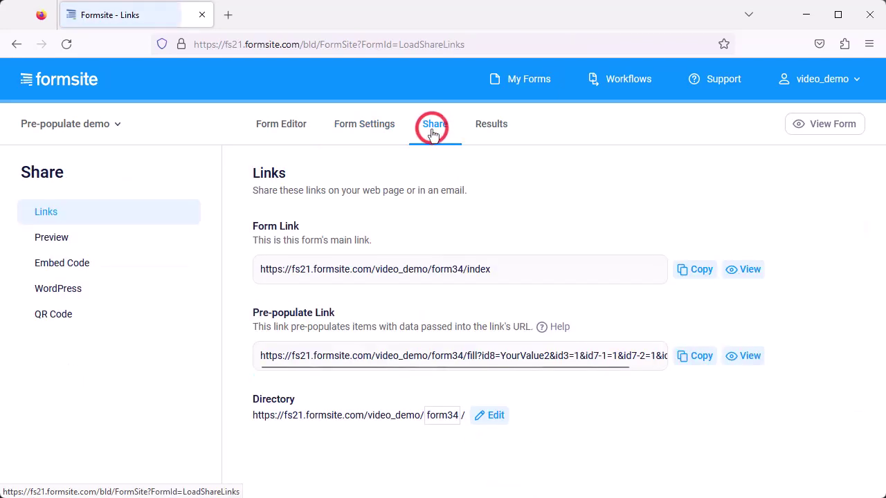
# - Submit the first form as 'Billy test' with Camp lodging to test the prefilled redirect
pyautogui.click(742, 271)
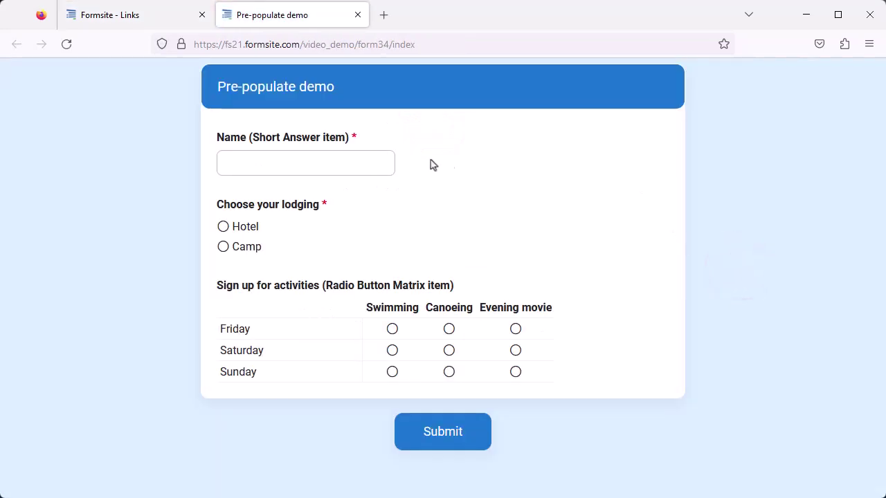
pyautogui.click(364, 159)
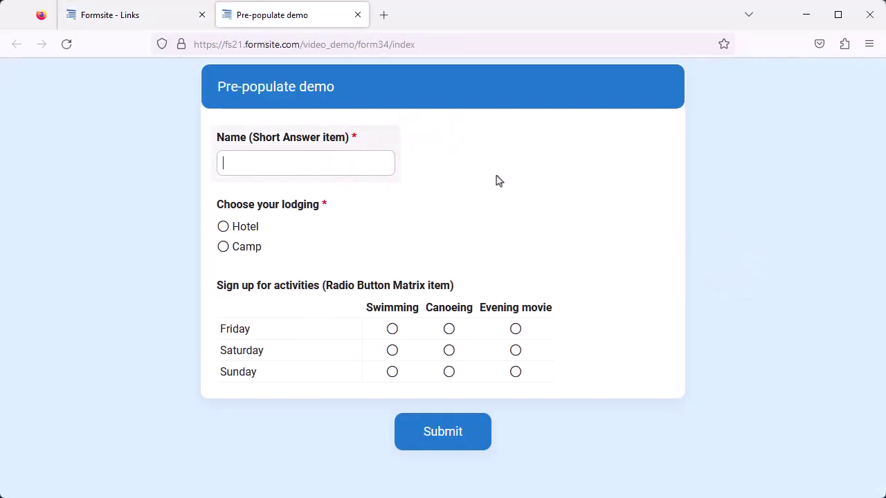
pyautogui.write('Billy test')
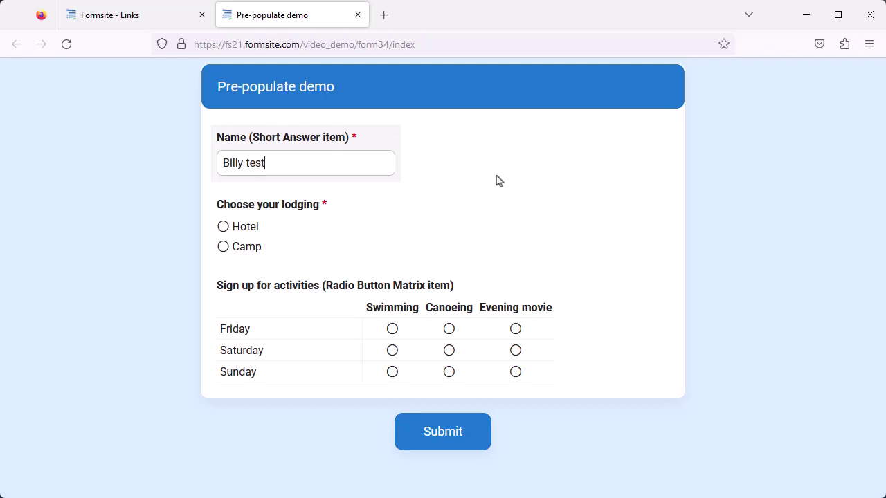
pyautogui.click(252, 250)
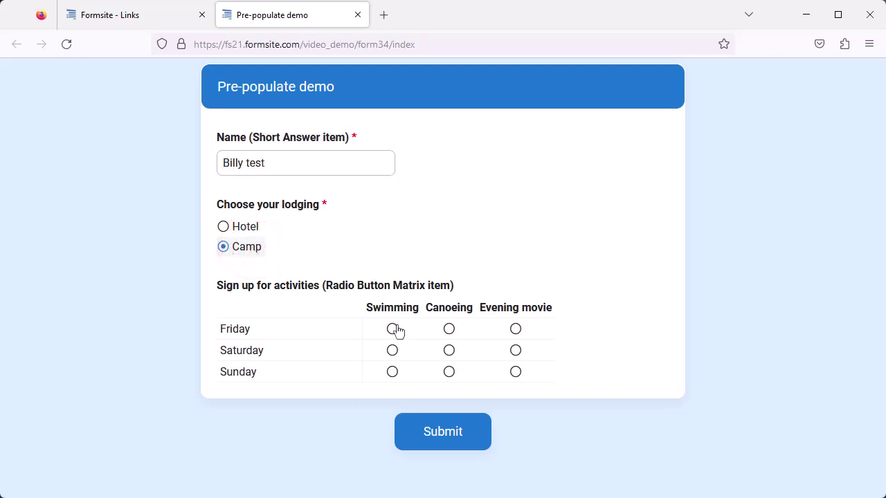
pyautogui.click(436, 433)
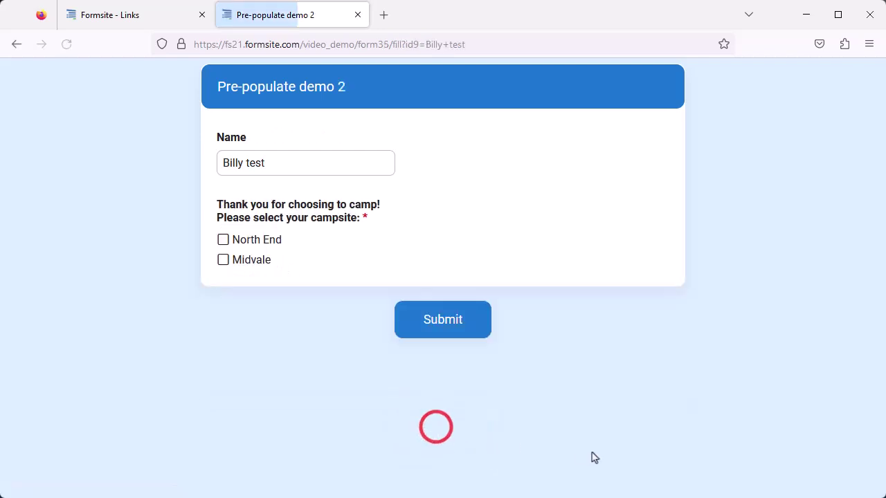